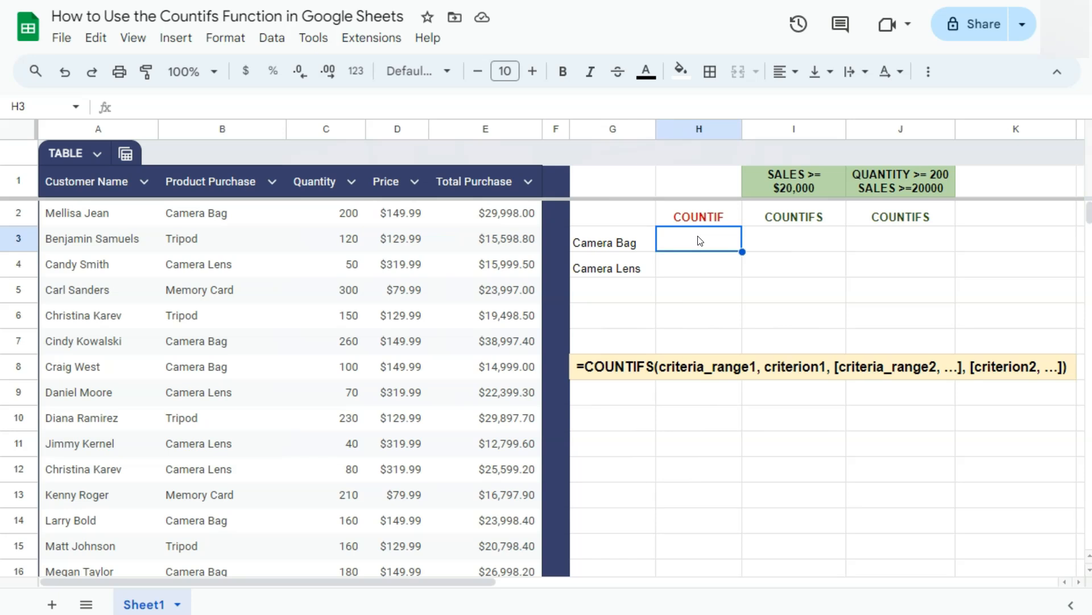
- Count the Camera Bag purchases in cell H3 with the formula =COUNTIF(TABLE[Product Purchase],G3)
{"action": "left_click", "coordinate": [706, 243]}
{"action": "left_click", "coordinate": [703, 240]}
{"action": "type", "text": "="}
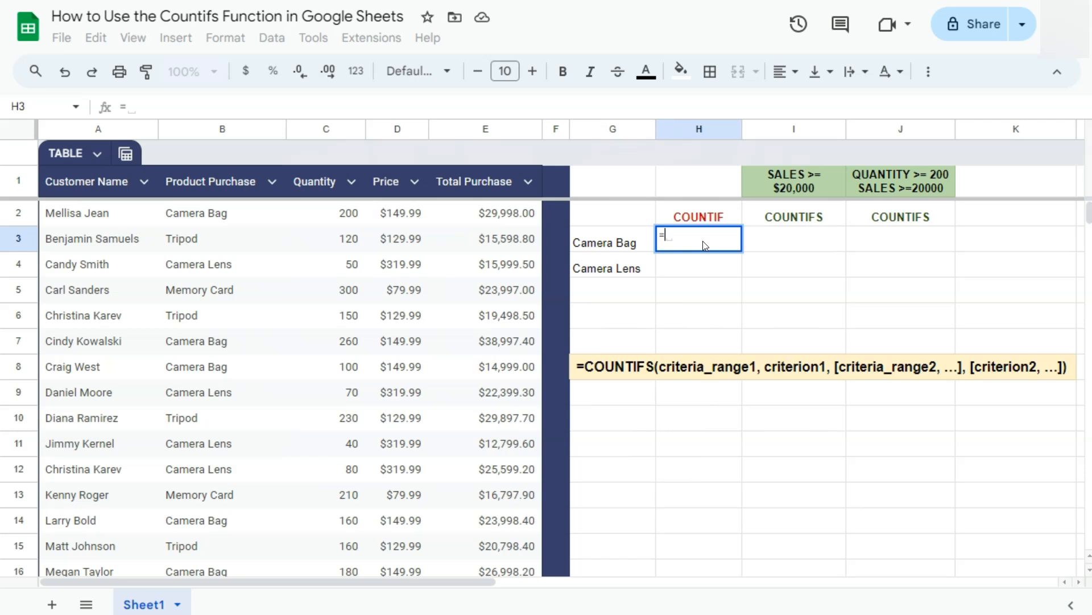
{"action": "type", "text": "cou"}
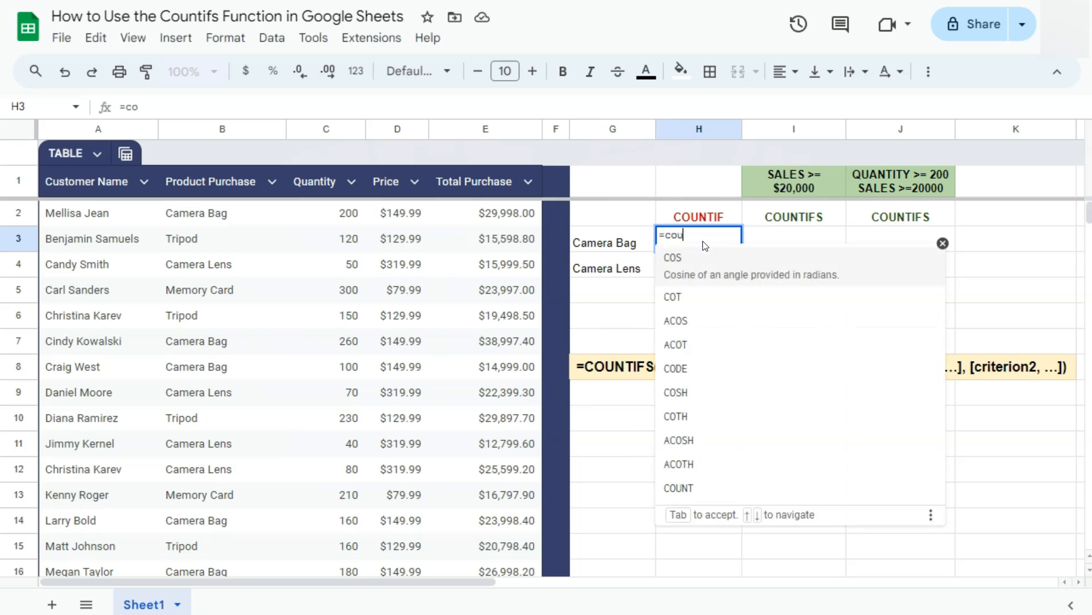
{"action": "type", "text": "nt"}
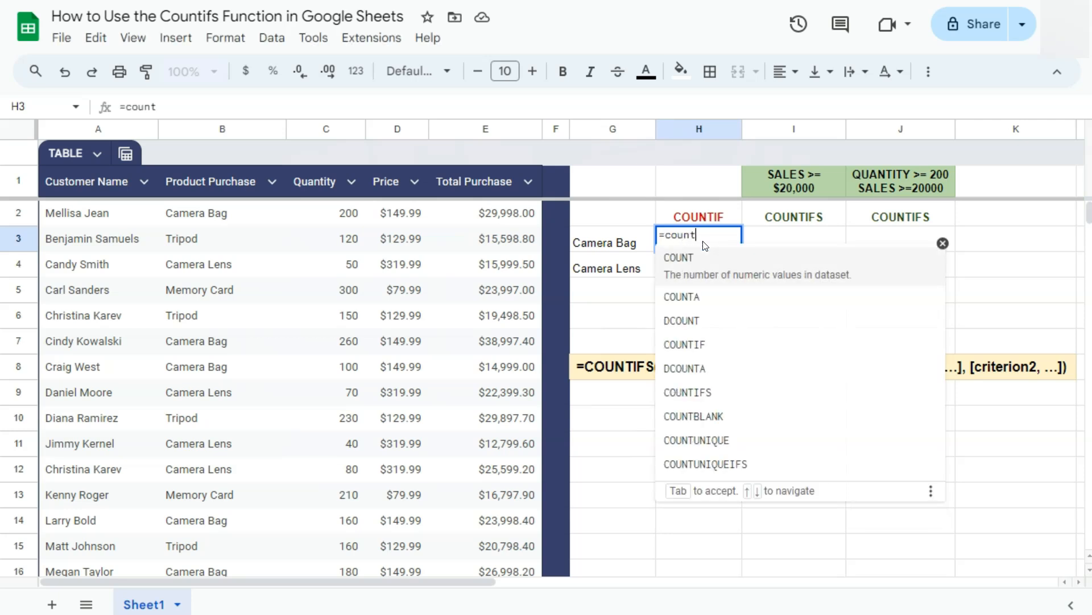
{"action": "left_click", "coordinate": [694, 346]}
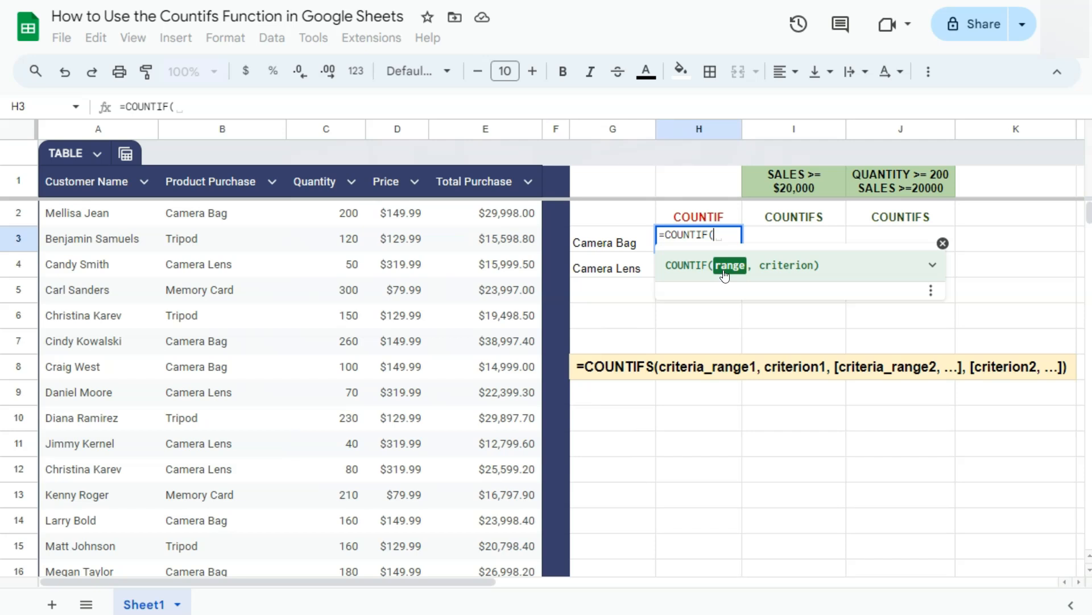
{"action": "type", "text": "tab"}
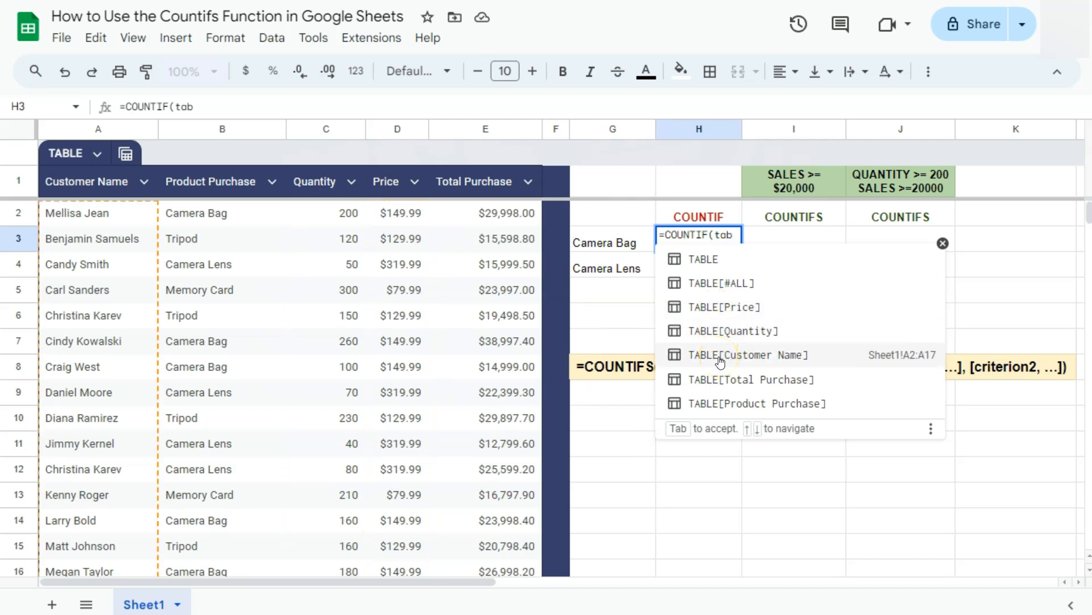
{"action": "left_click", "coordinate": [729, 402]}
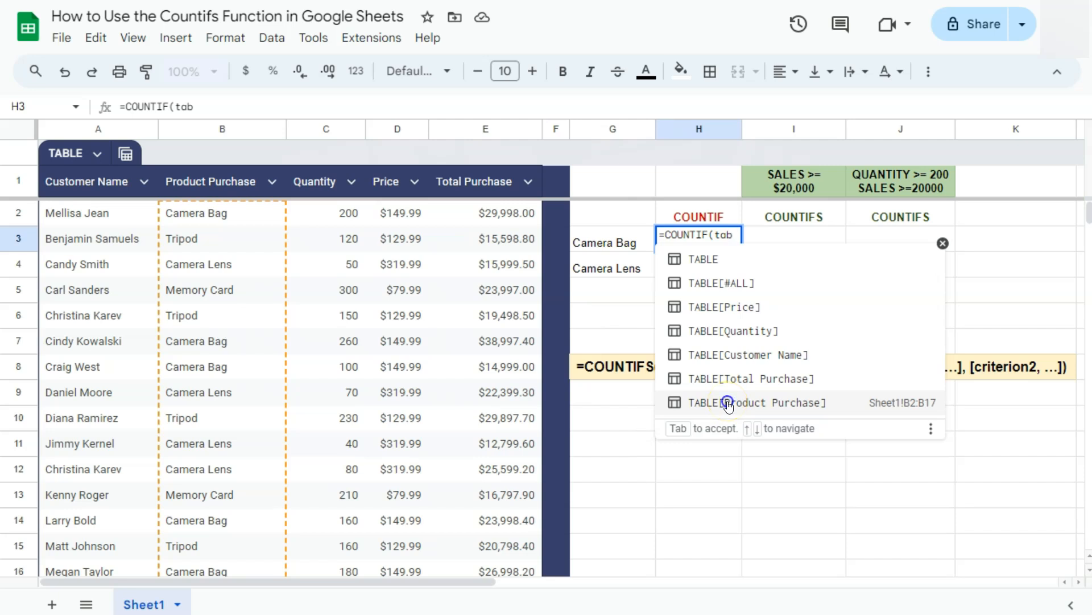
{"action": "left_click", "coordinate": [728, 403]}
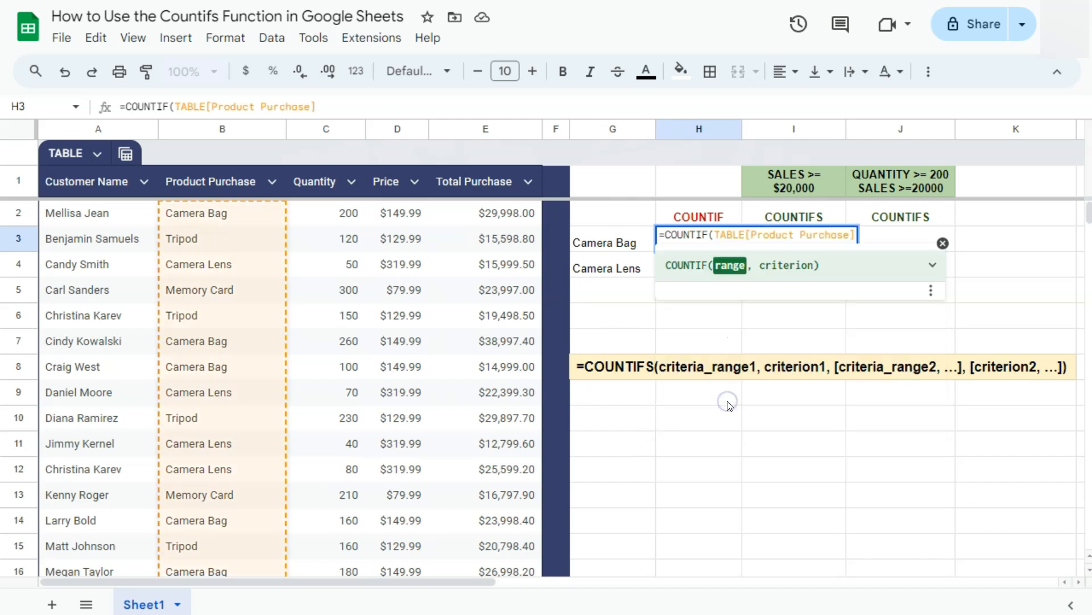
{"action": "type", "text": ","}
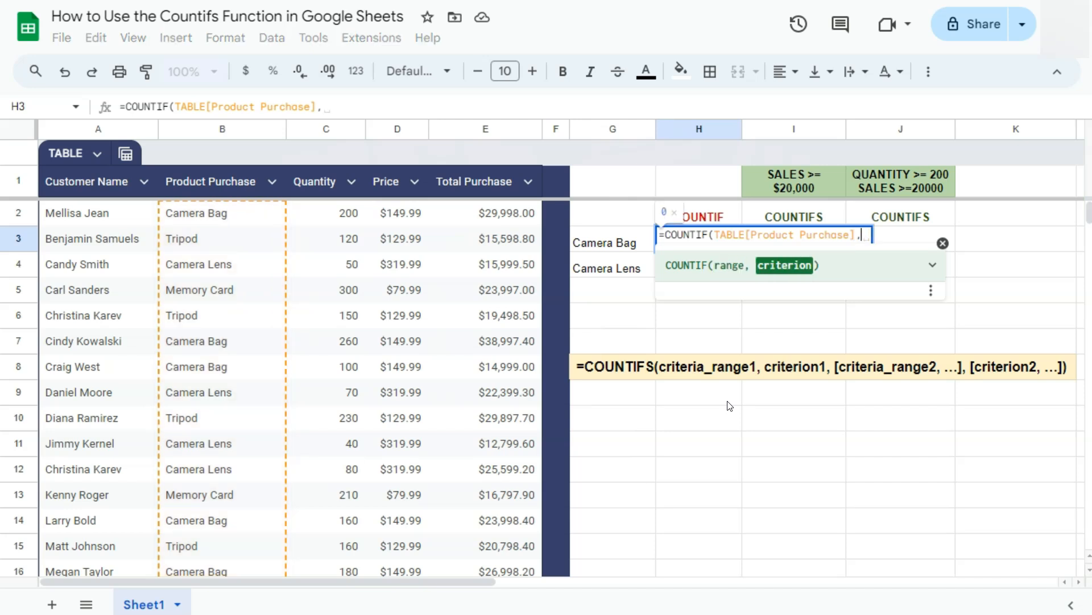
{"action": "left_click", "coordinate": [616, 234]}
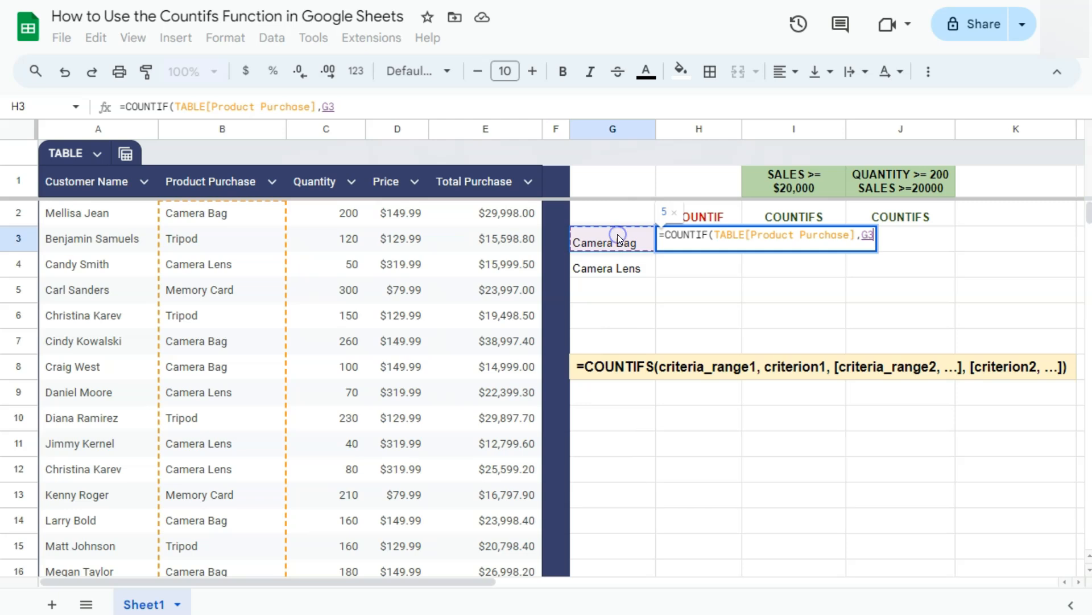
{"action": "key", "text": "Return"}
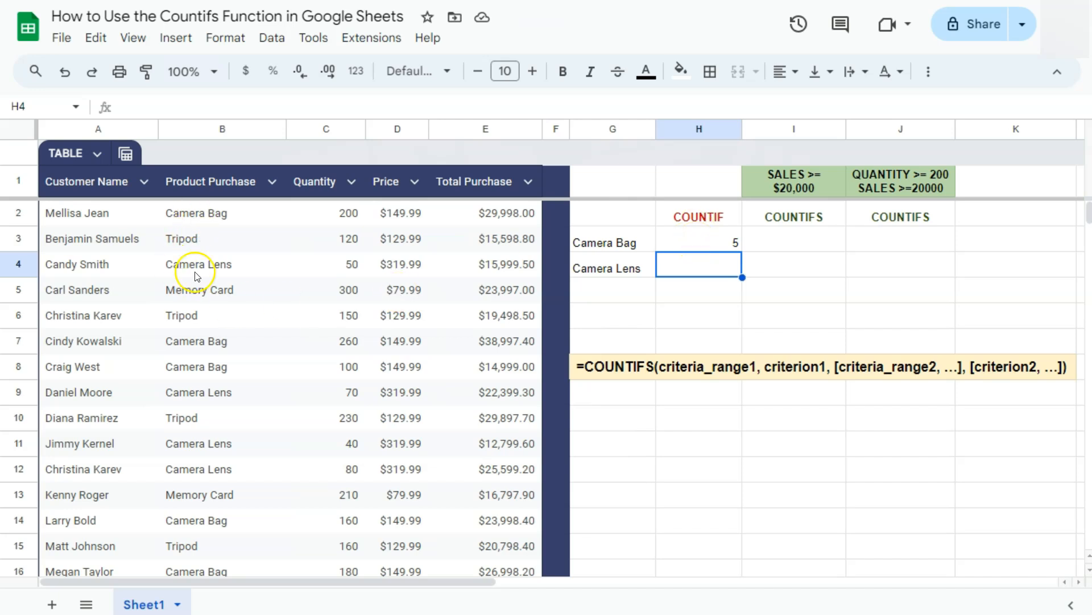
- Fill the COUNTIF formula from H3 down to H4 for Camera Lens and check the references in the copied formula
{"action": "left_click", "coordinate": [707, 236]}
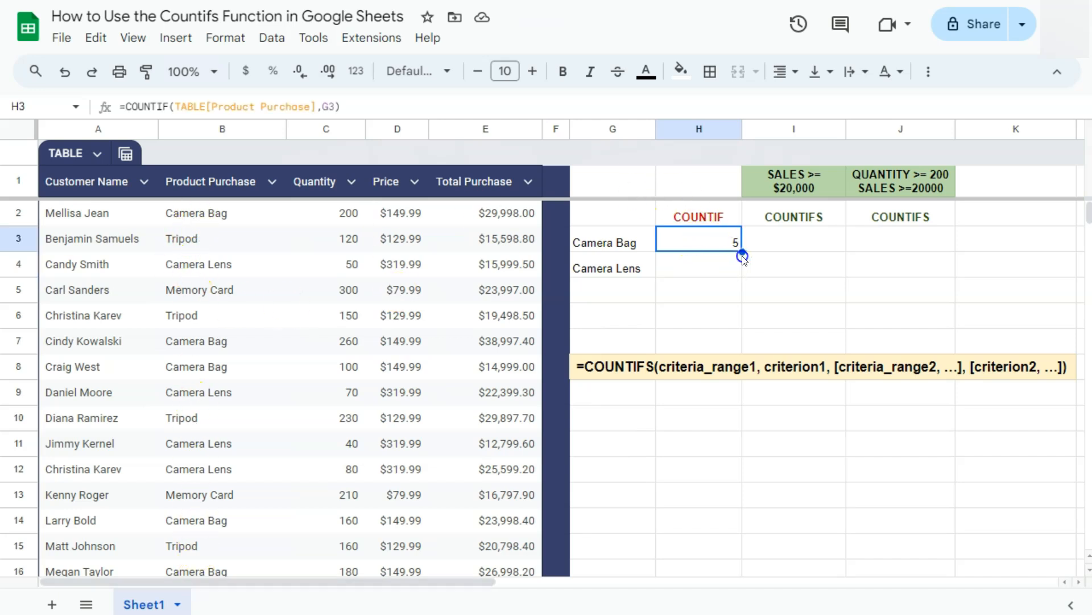
{"action": "left_click_drag", "start_coordinate": [742, 252], "coordinate": [737, 279]}
{"action": "left_click", "coordinate": [722, 292]}
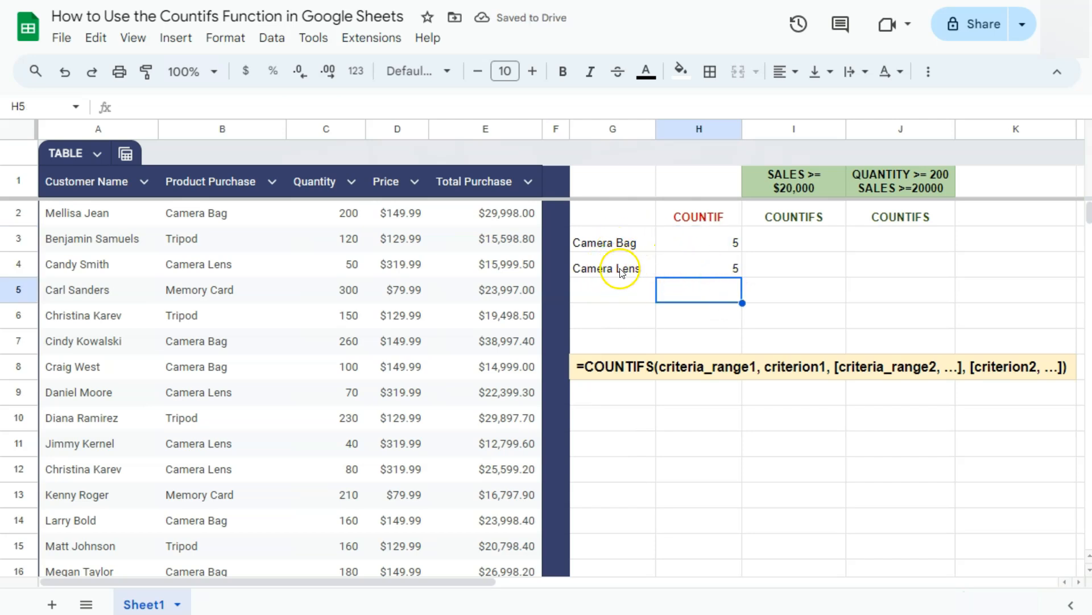
{"action": "left_click", "coordinate": [693, 267]}
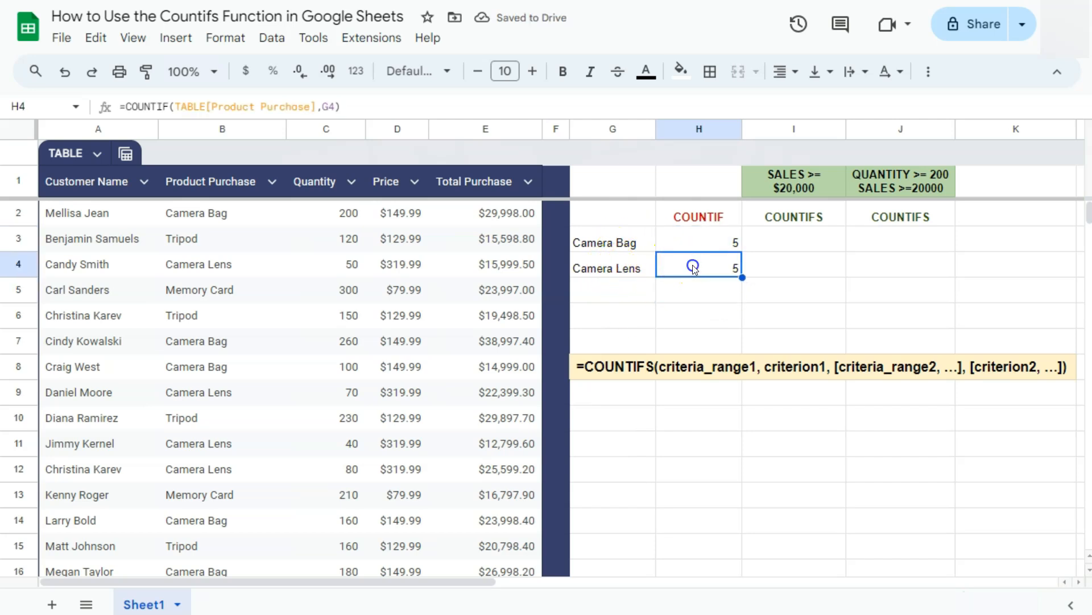
{"action": "double_click", "coordinate": [693, 268]}
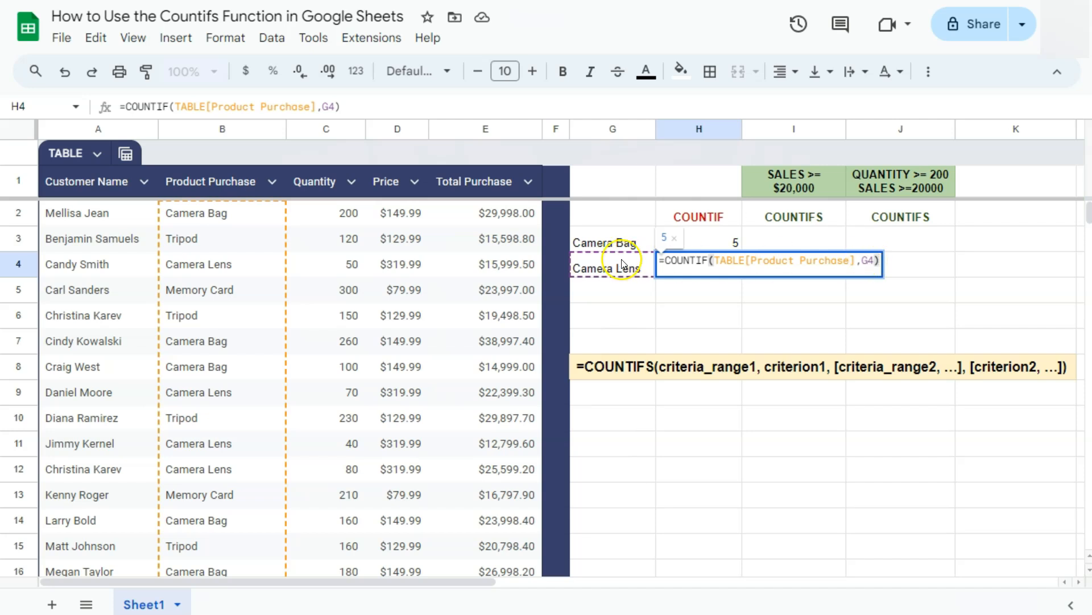
{"action": "left_click", "coordinate": [707, 312]}
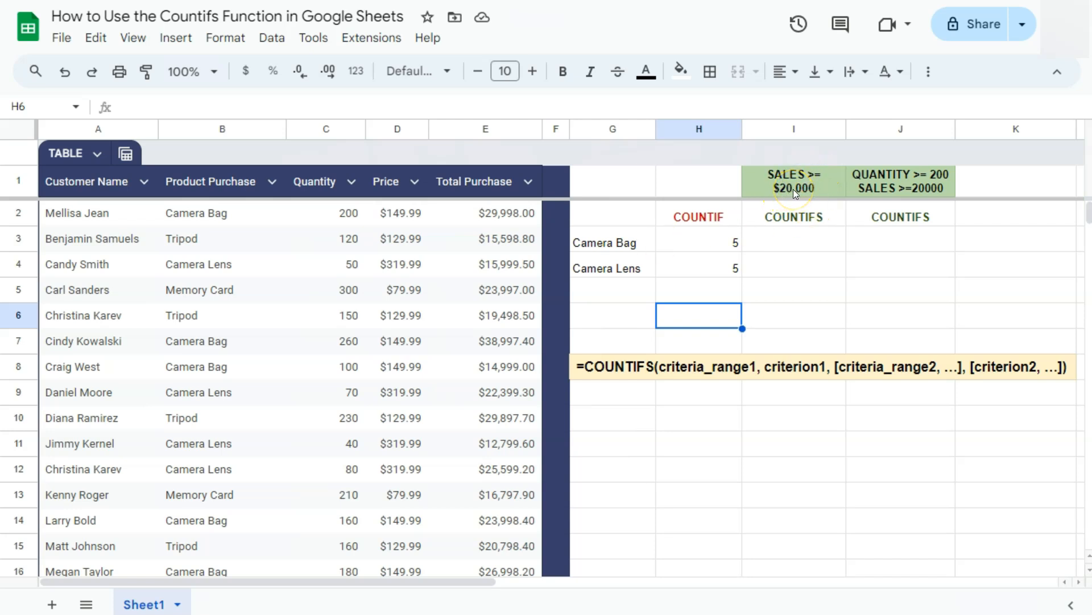
- Start a COUNTIFS formula in I3 with TABLE[Product Purchase] as the first criteria range and G3 as its criterion
{"action": "left_click", "coordinate": [789, 241]}
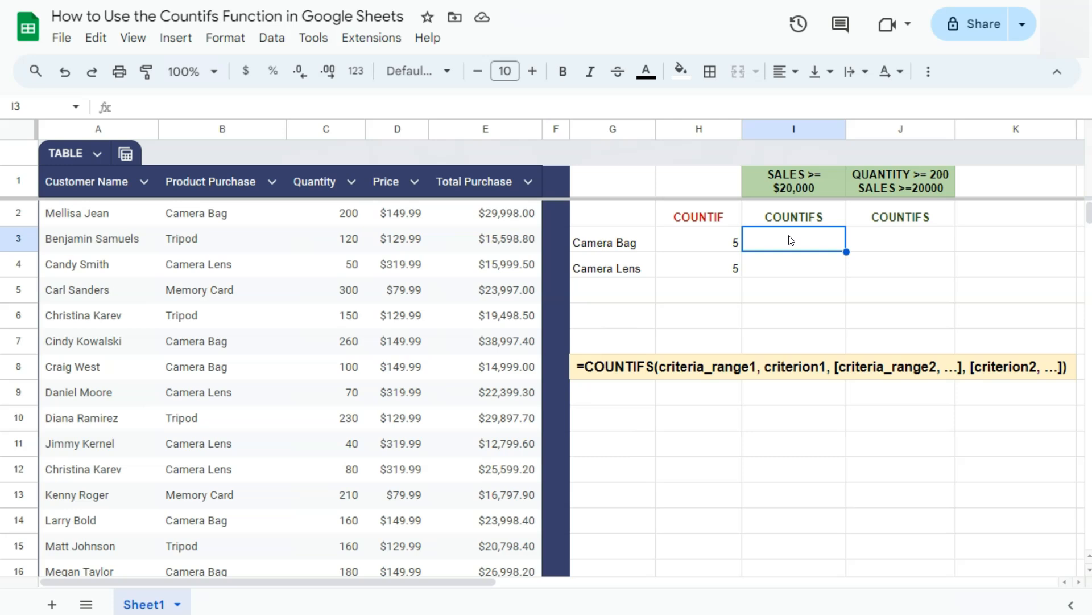
{"action": "type", "text": "="}
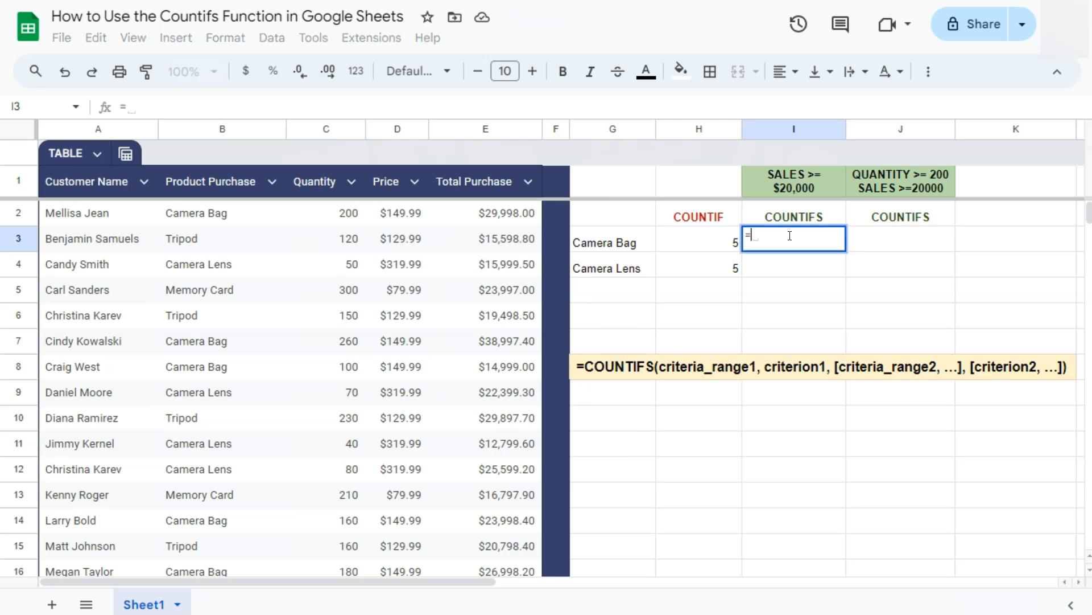
{"action": "type", "text": "count"}
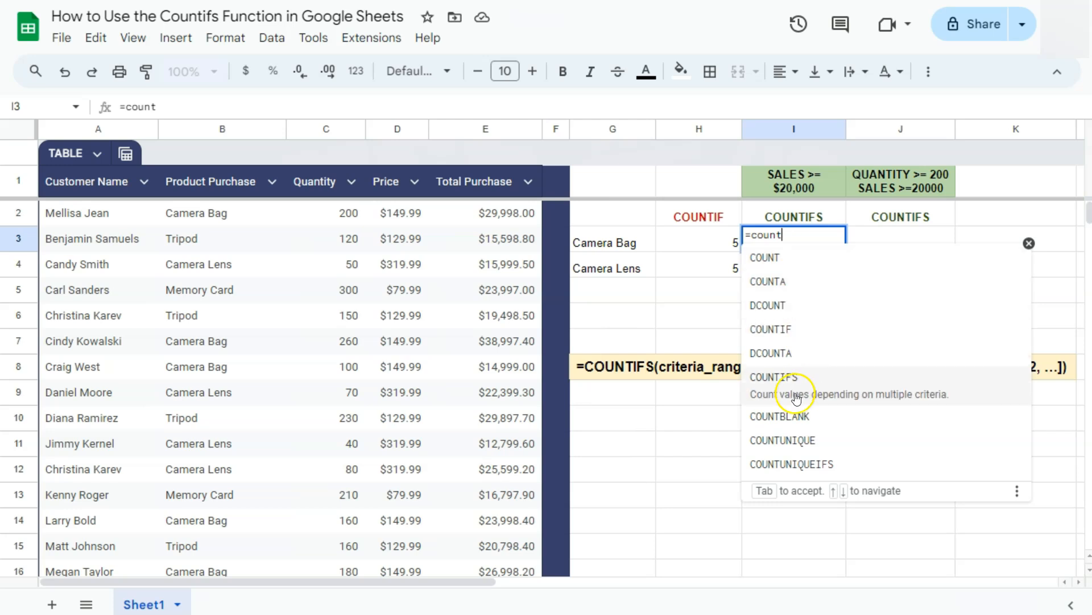
{"action": "left_click", "coordinate": [799, 387]}
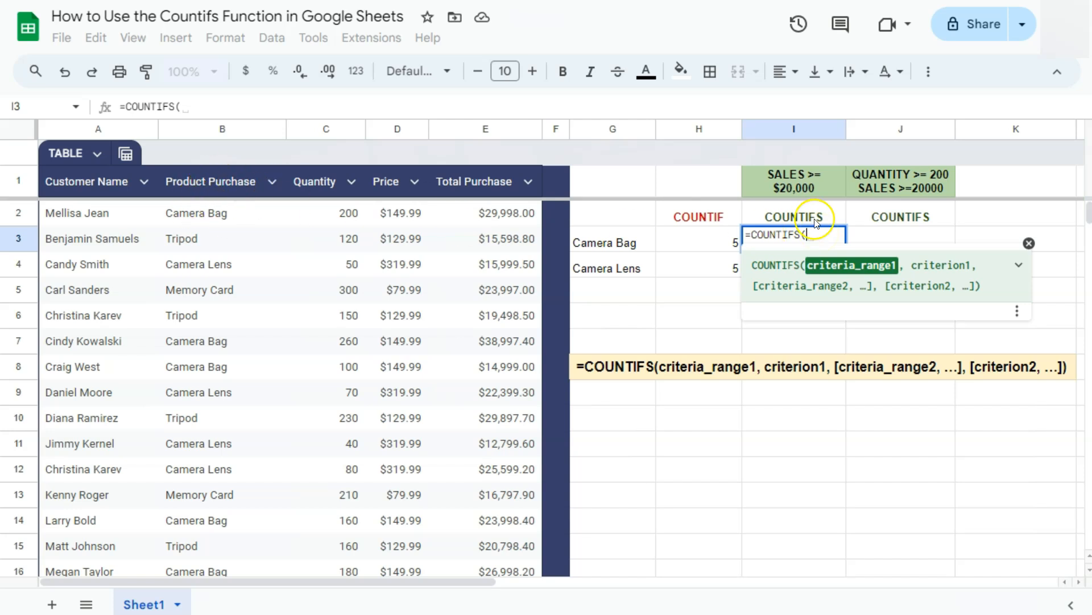
{"action": "type", "text": "tab"}
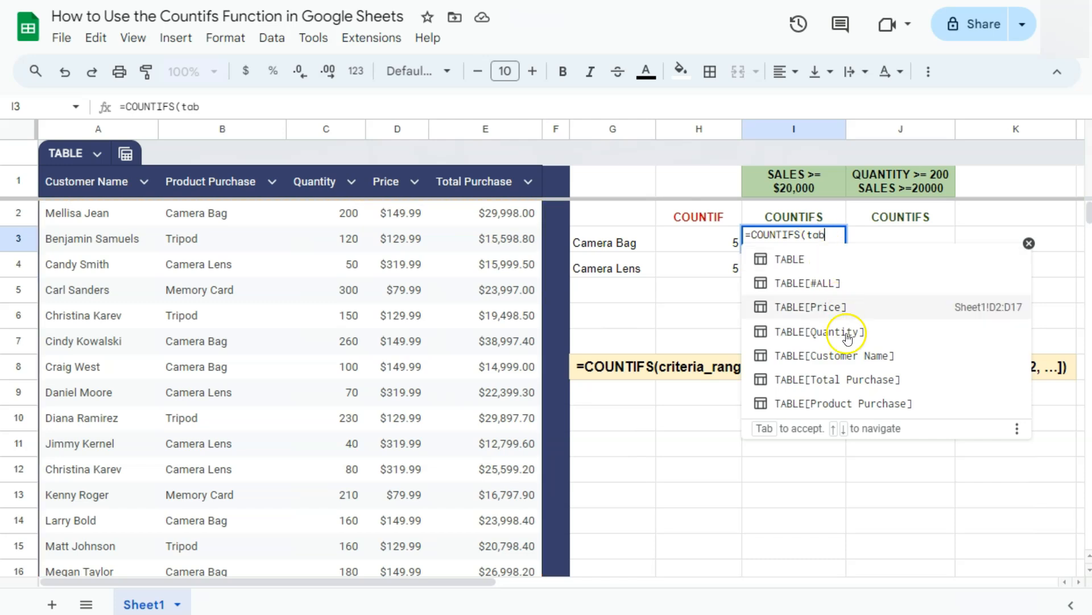
{"action": "left_click", "coordinate": [846, 402]}
{"action": "type", "text": ","}
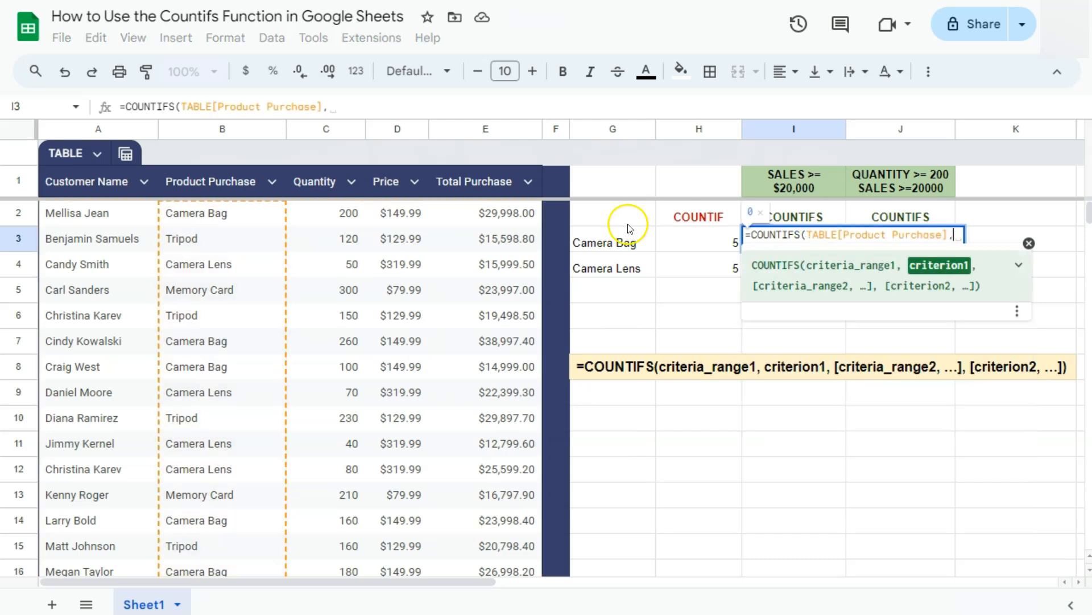
{"action": "left_click", "coordinate": [624, 243]}
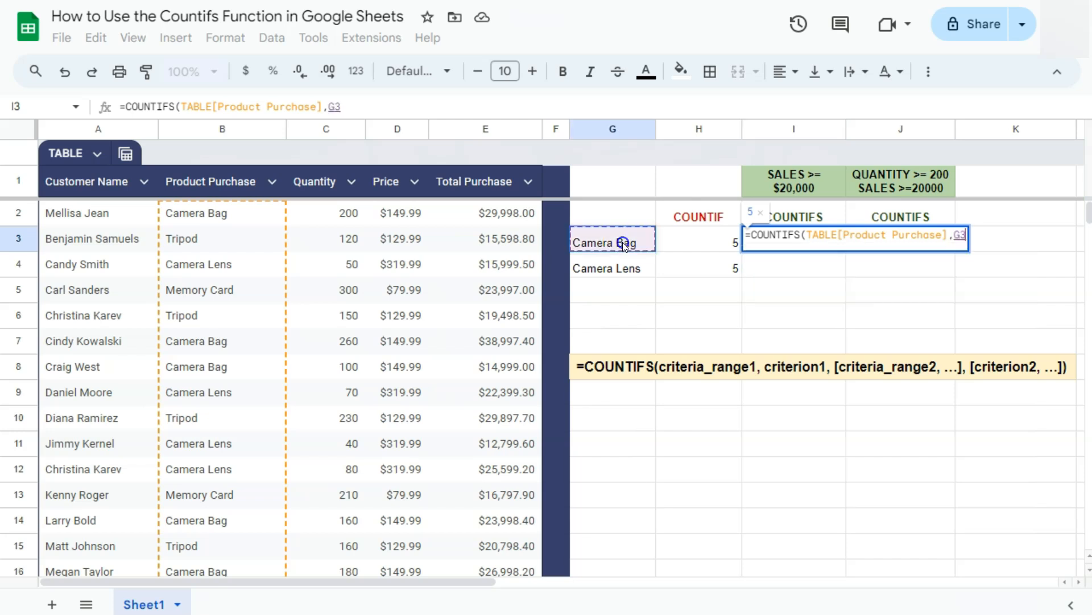
- Add TABLE[Total Purchase] as the second criteria range with the criterion ">=20000" and complete the COUNTIFS formula in I3
{"action": "type", "text": ","}
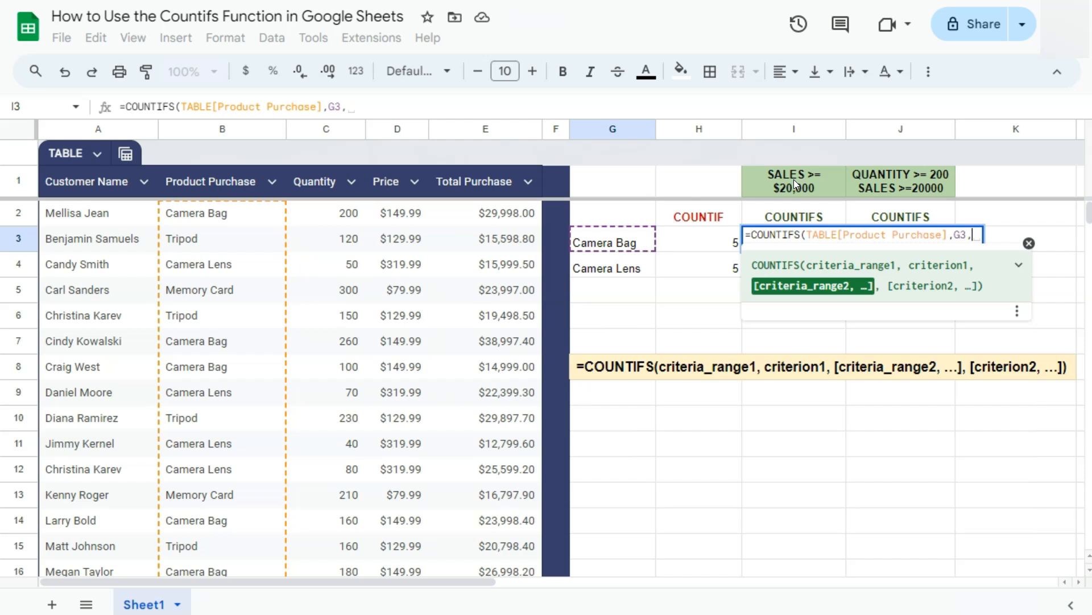
{"action": "type", "text": "tab"}
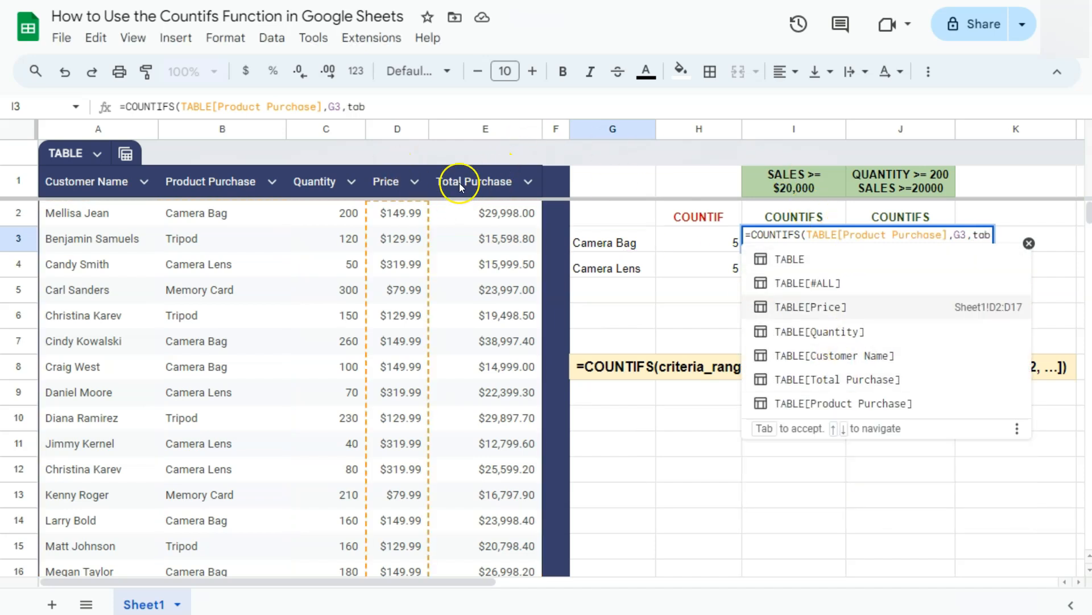
{"action": "left_click", "coordinate": [817, 380]}
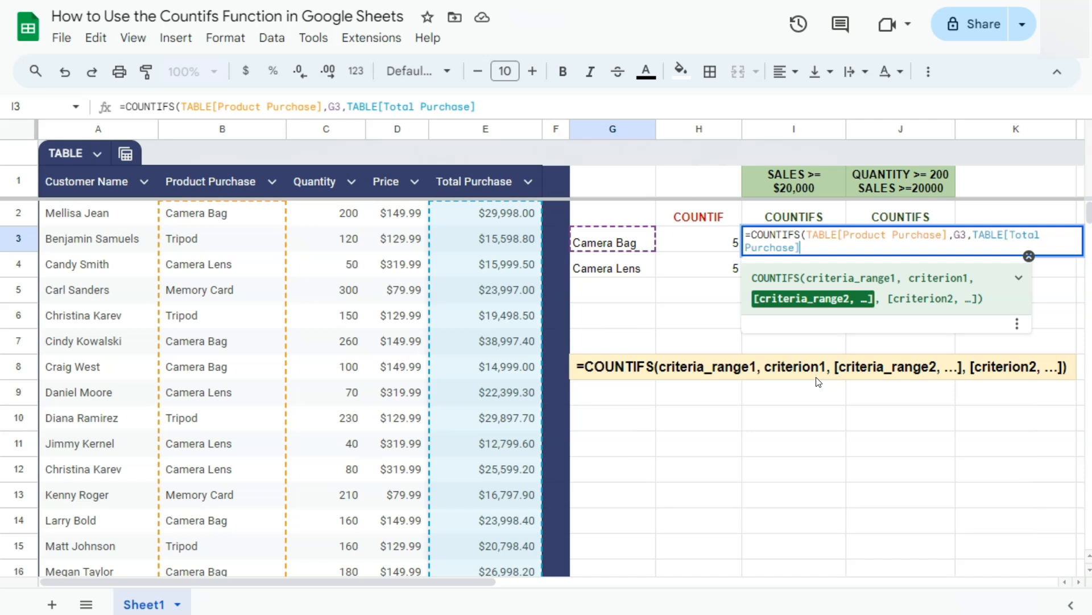
{"action": "type", "text": ","}
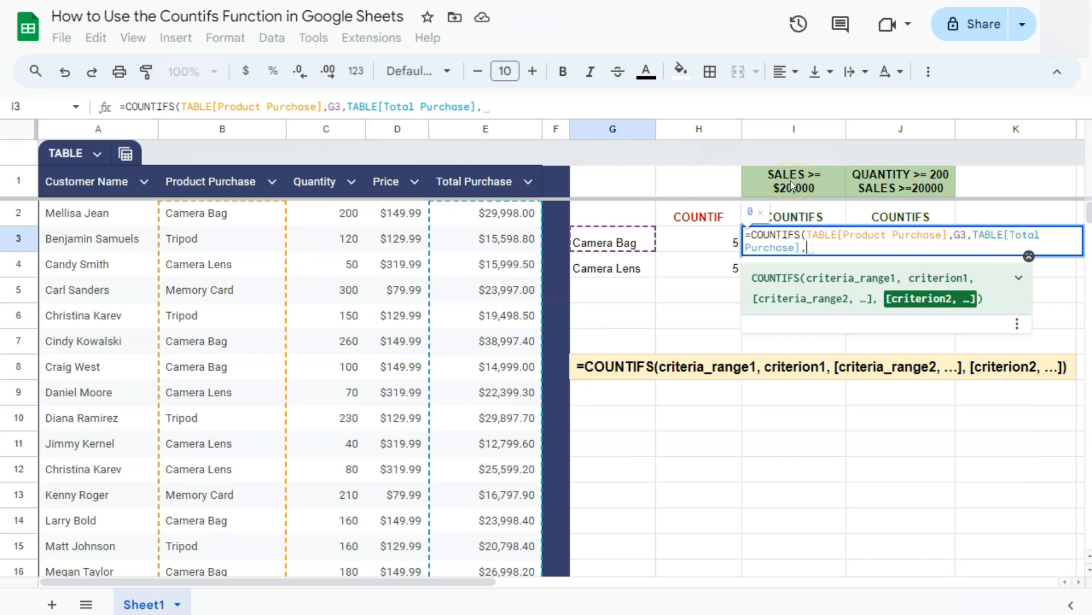
{"action": "type", "text": "\""}
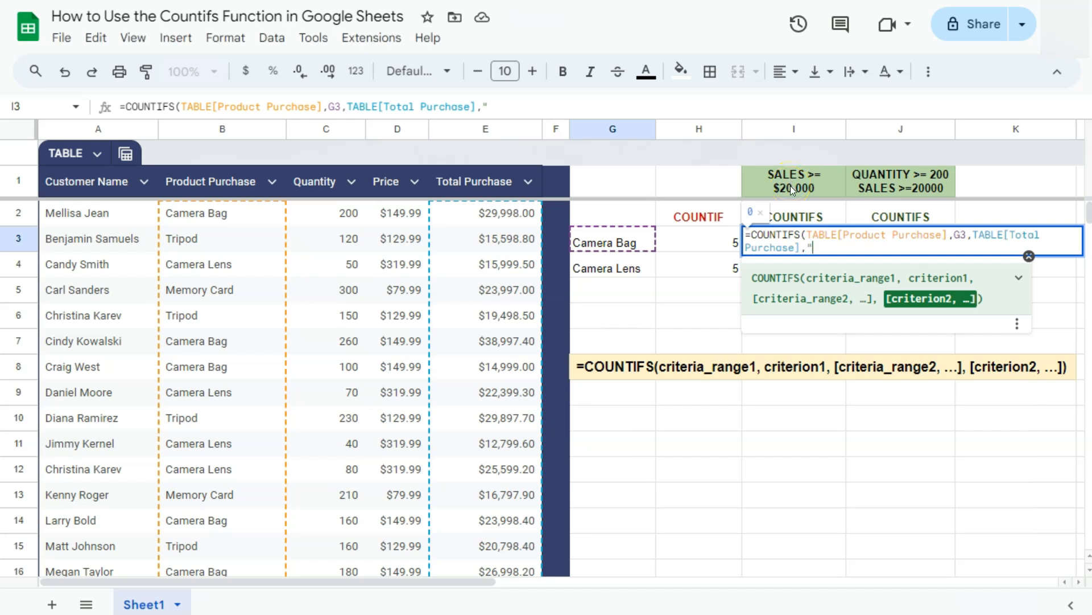
{"action": "type", "text": ">=20000"}
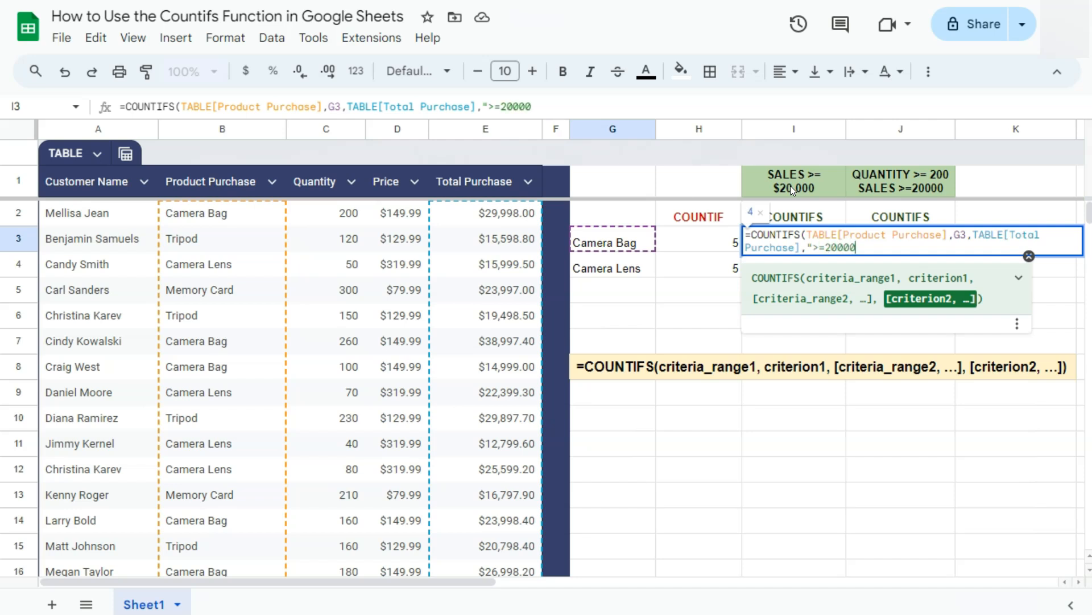
{"action": "type", "text": "\""}
{"action": "key", "text": "Return"}
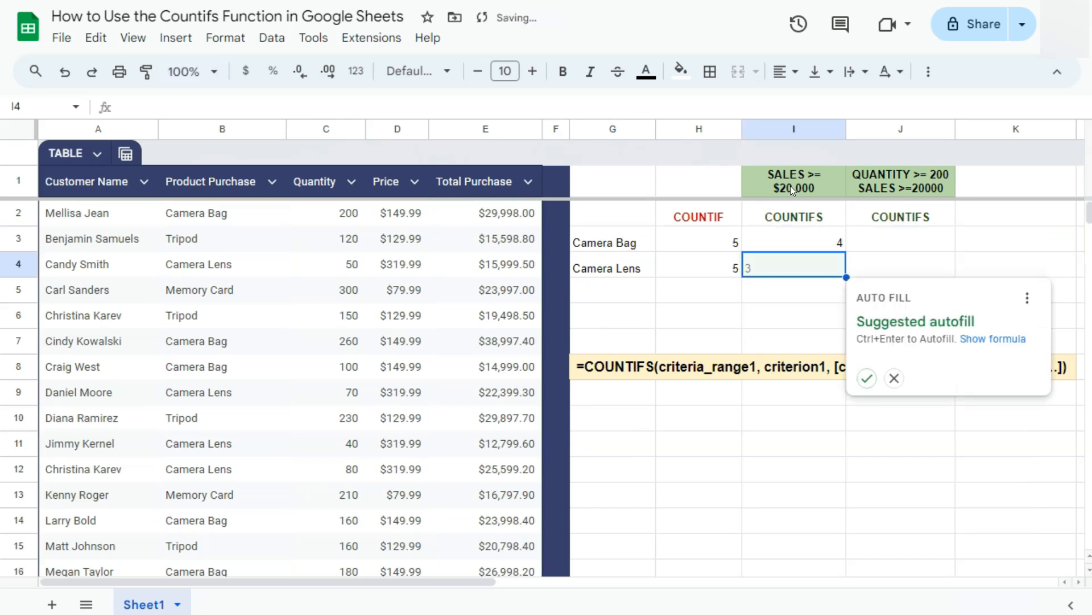
- Fill the COUNTIFS formula from I3 down to I4 for Camera Lens and check the references in the copied formula
{"action": "double_click", "coordinate": [805, 245]}
{"action": "left_click", "coordinate": [819, 286]}
{"action": "left_click", "coordinate": [830, 246]}
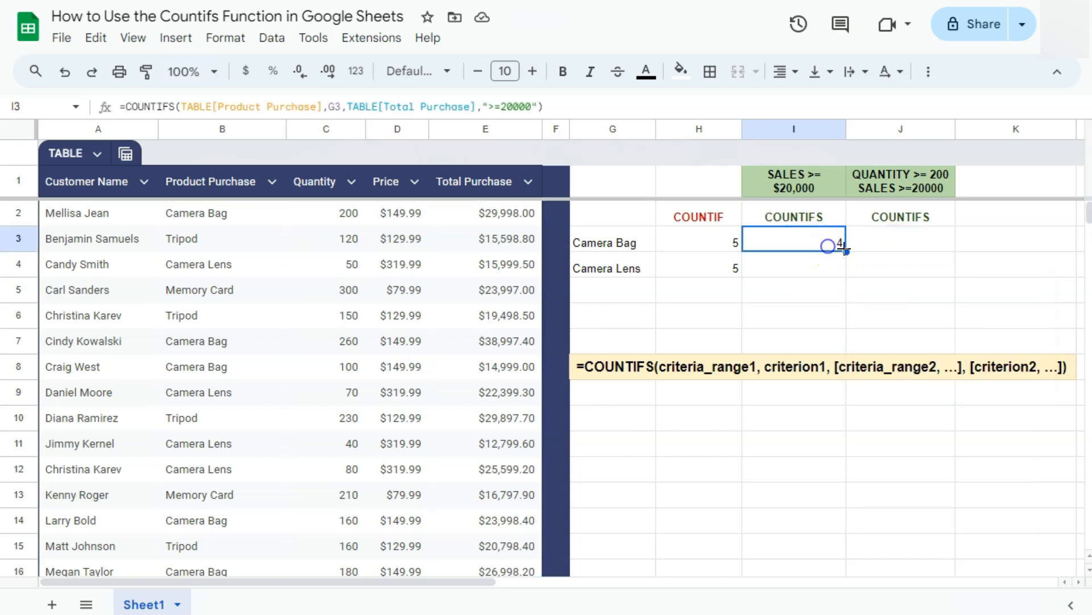
{"action": "left_click_drag", "start_coordinate": [846, 249], "coordinate": [847, 272]}
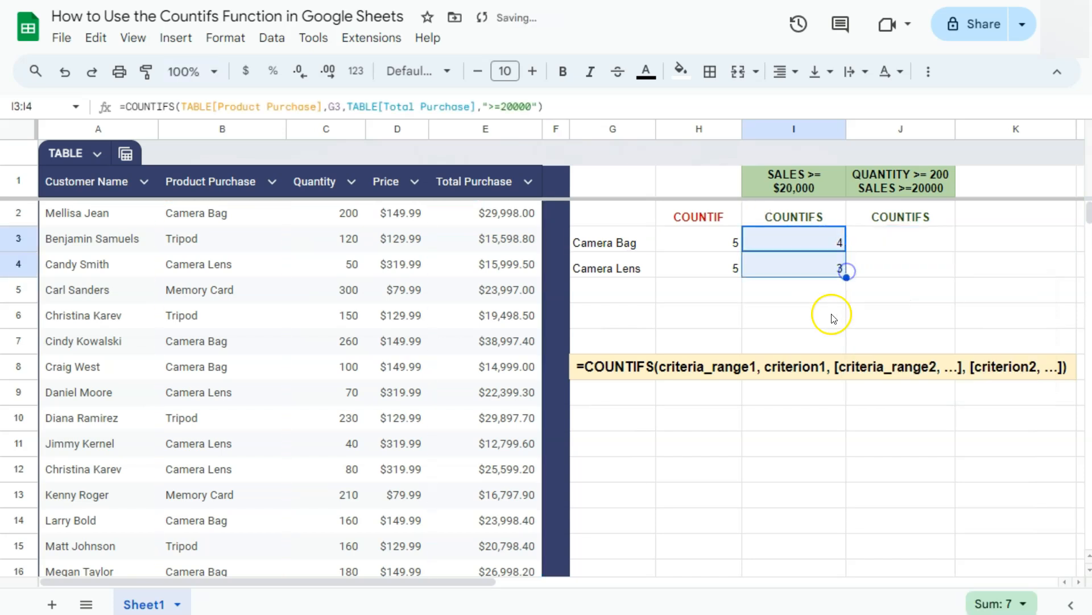
{"action": "double_click", "coordinate": [818, 266]}
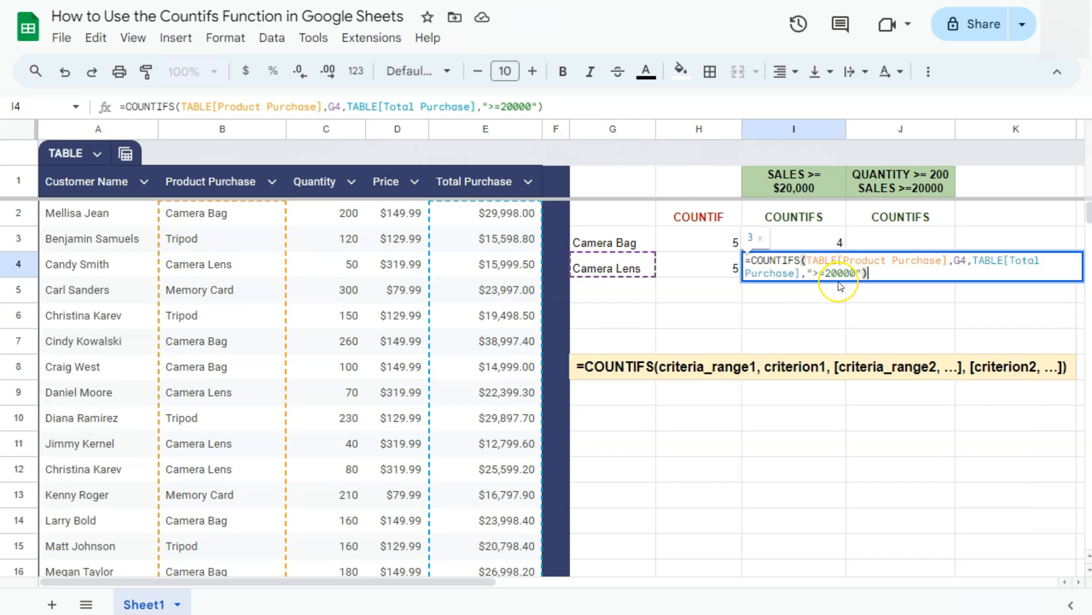
{"action": "left_click", "coordinate": [786, 313]}
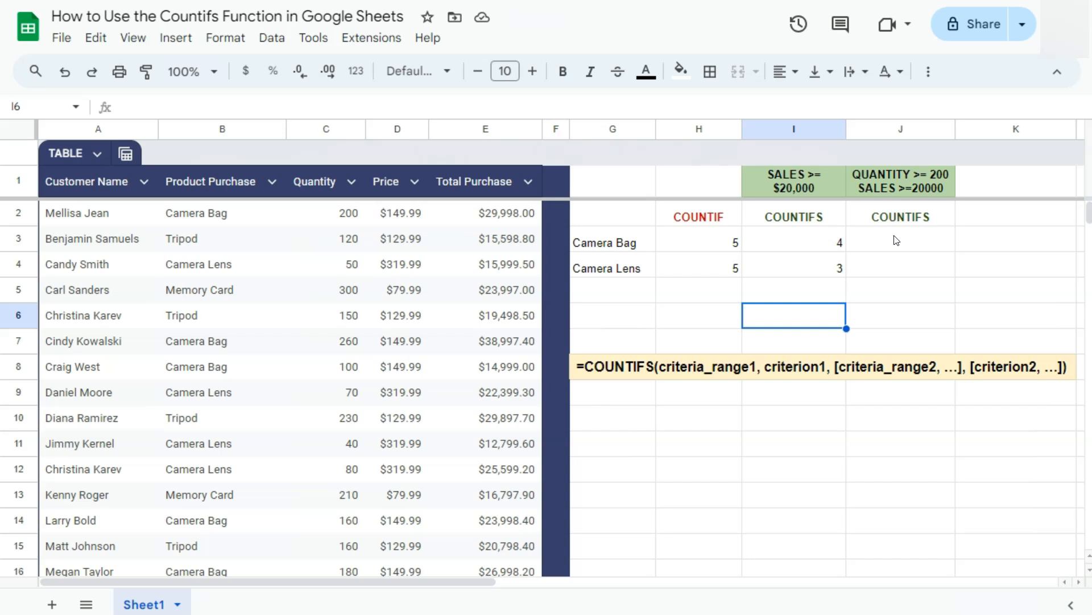
- Copy the COUNTIFS formula from I3 across to J3
{"action": "left_click", "coordinate": [831, 242]}
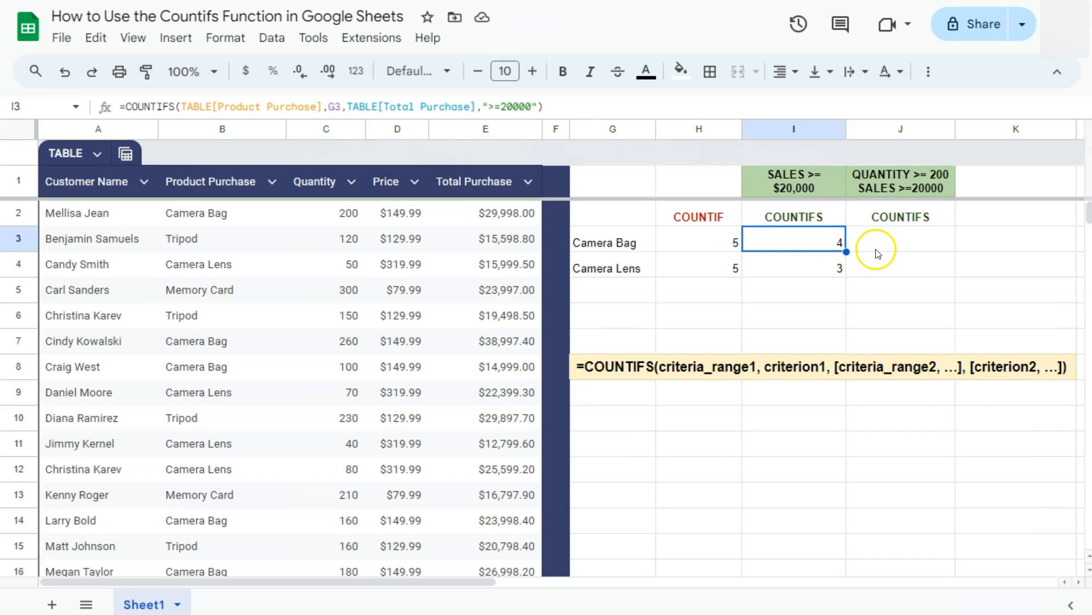
{"action": "left_click_drag", "start_coordinate": [847, 252], "coordinate": [899, 251]}
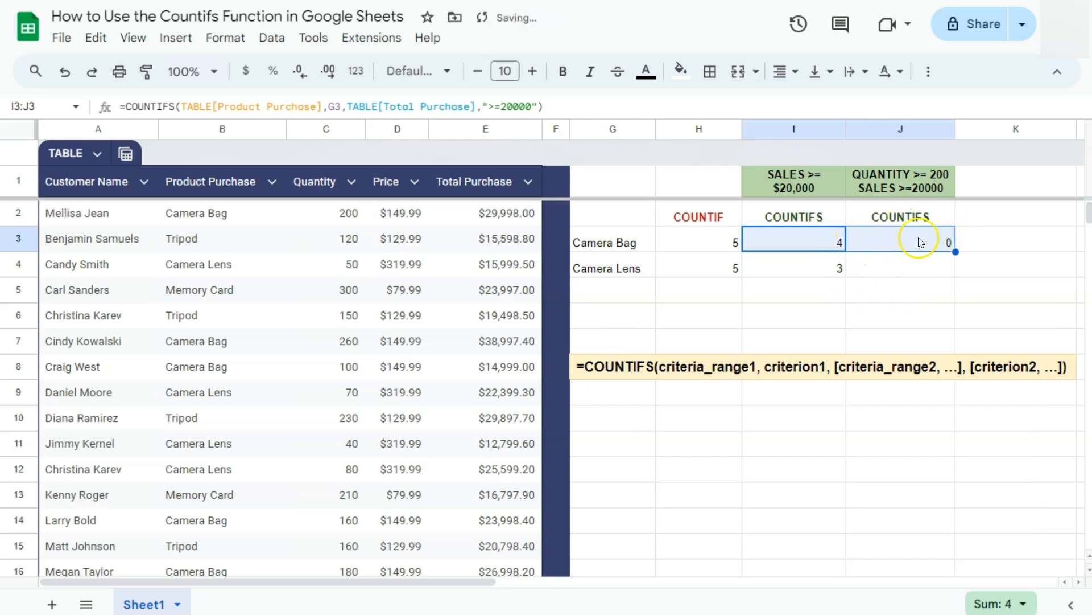
- Change the first criterion reference in J3's COUNTIFS formula to G3, the Camera Bag cell
{"action": "double_click", "coordinate": [918, 238]}
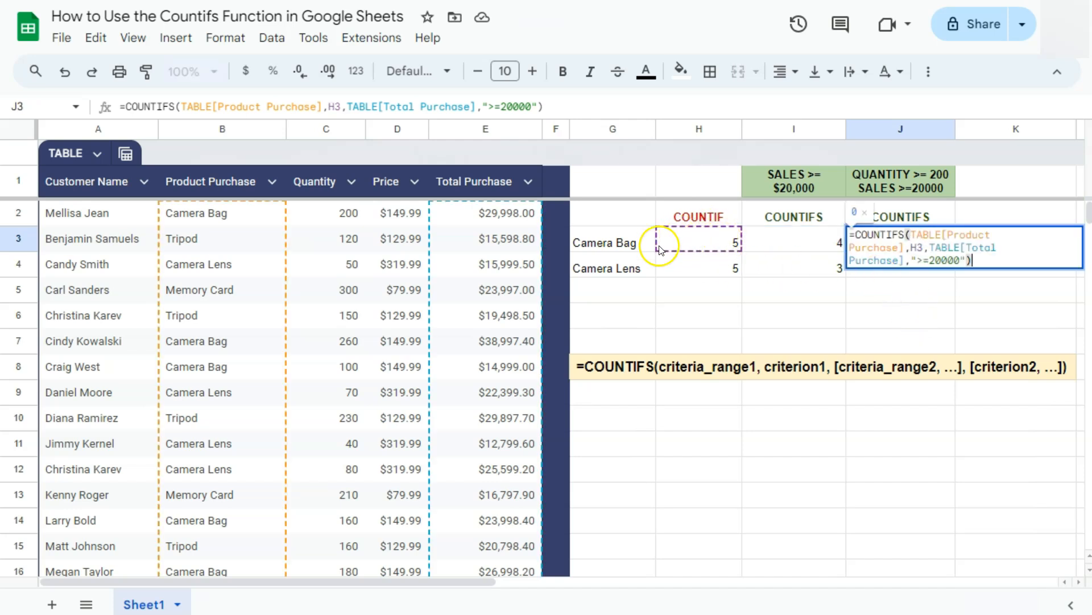
{"action": "left_click", "coordinate": [922, 247]}
{"action": "key", "text": "BackSpace"}
{"action": "key", "text": "BackSpace"}
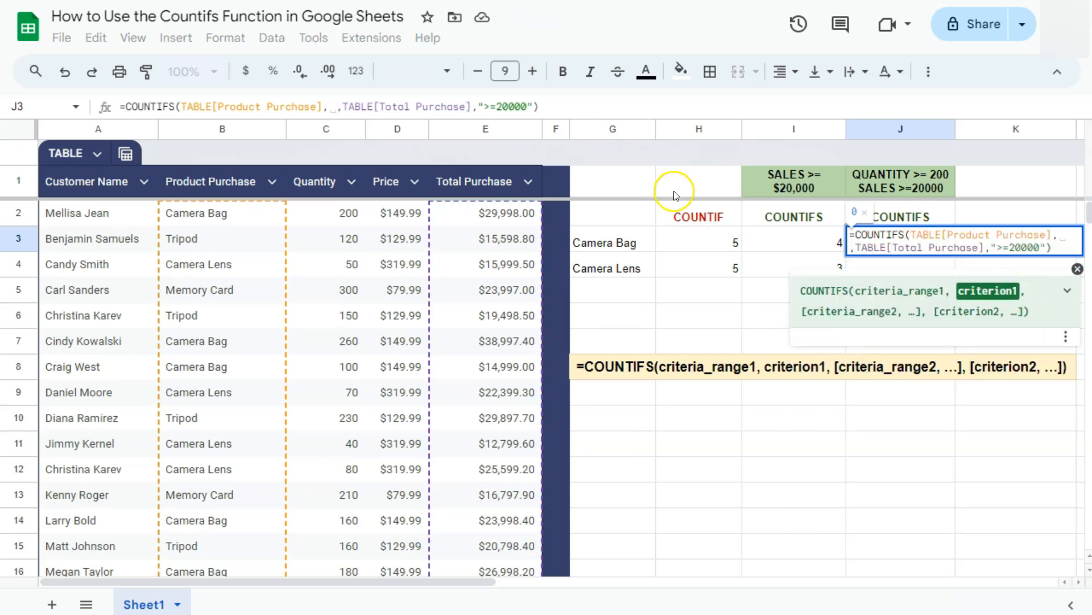
{"action": "left_click", "coordinate": [606, 243]}
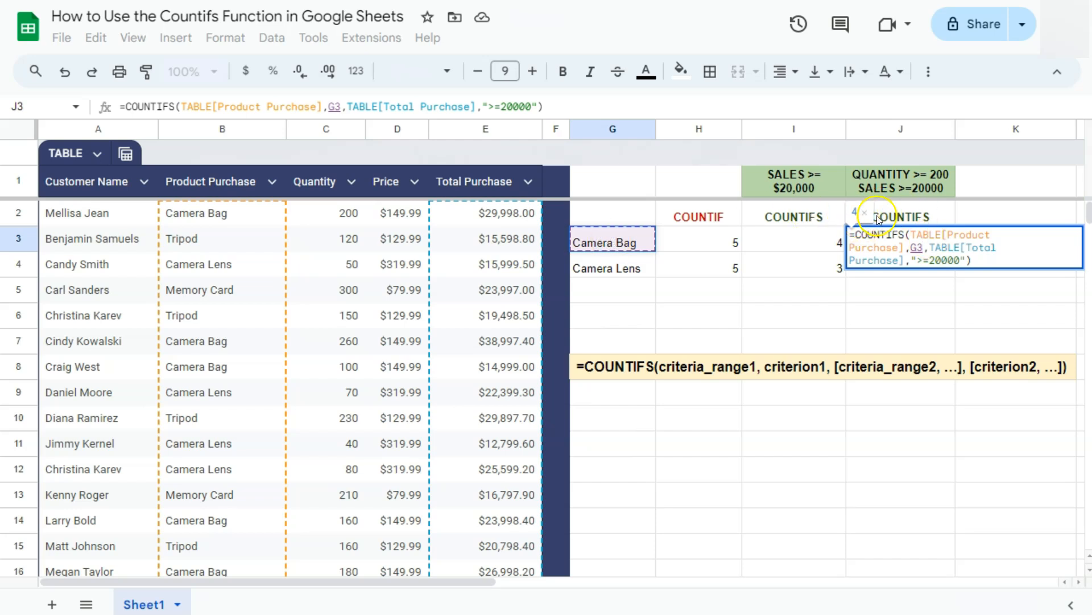
- Add TABLE[Quantity] as the third criteria range after ">=20000" in J3's COUNTIFS formula
{"action": "left_click", "coordinate": [966, 260]}
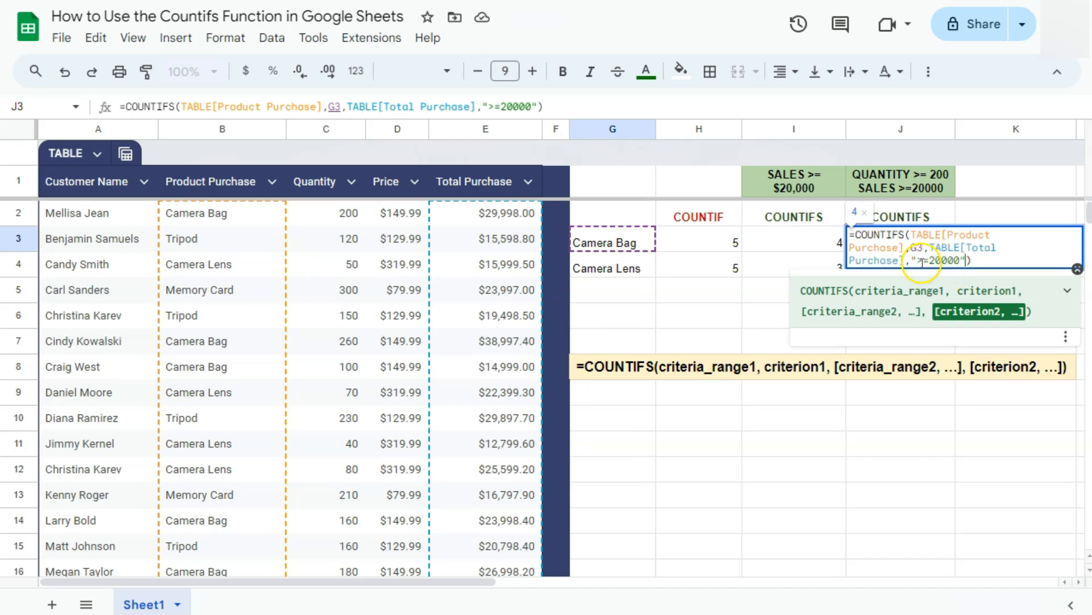
{"action": "left_click", "coordinate": [969, 263]}
{"action": "type", "text": ", "}
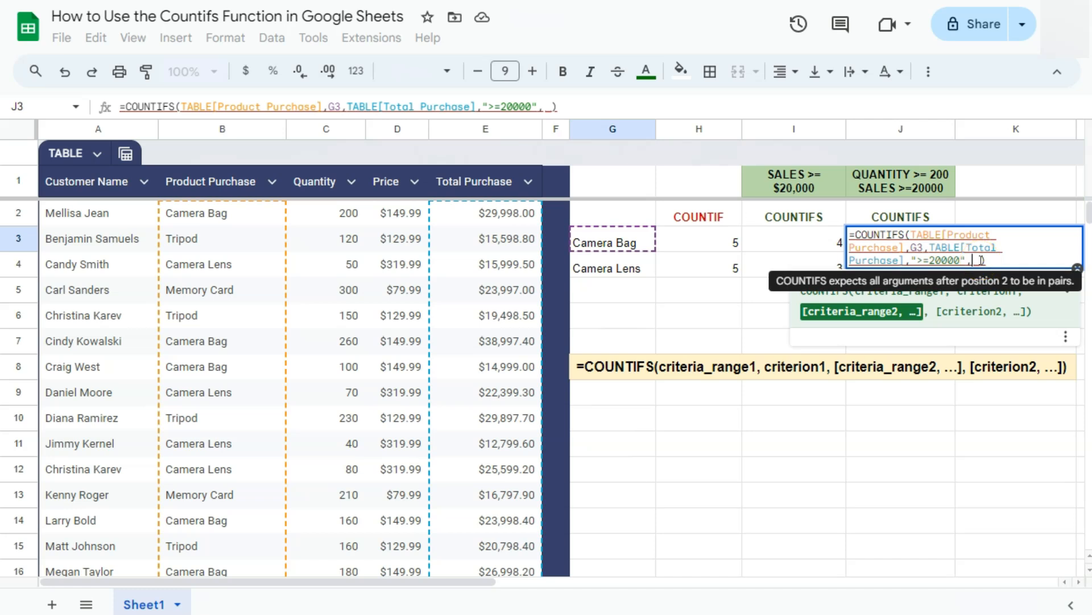
{"action": "type", "text": "tab"}
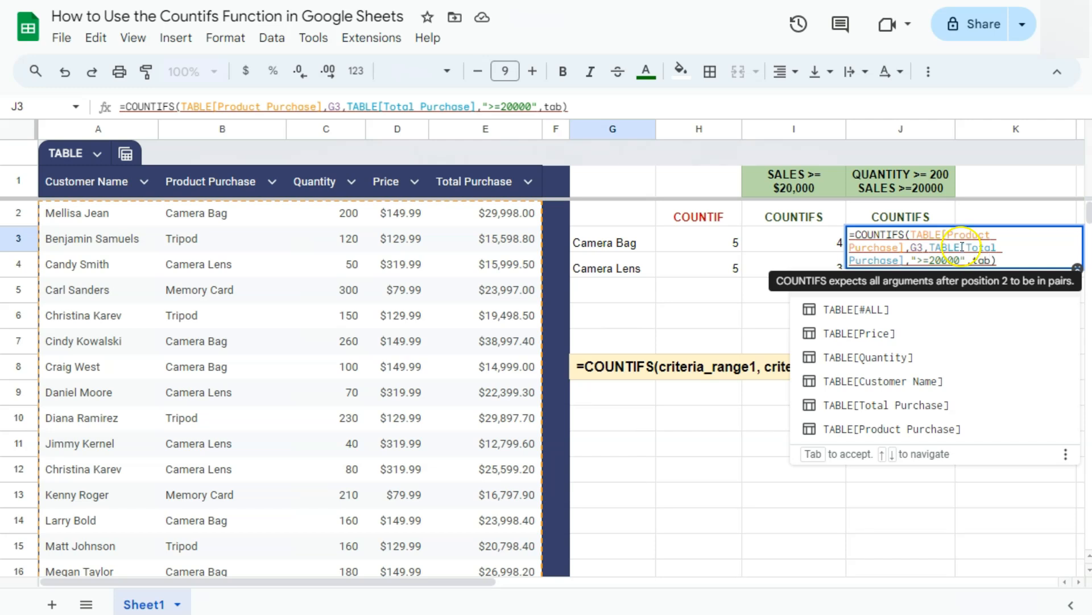
{"action": "left_click", "coordinate": [887, 357]}
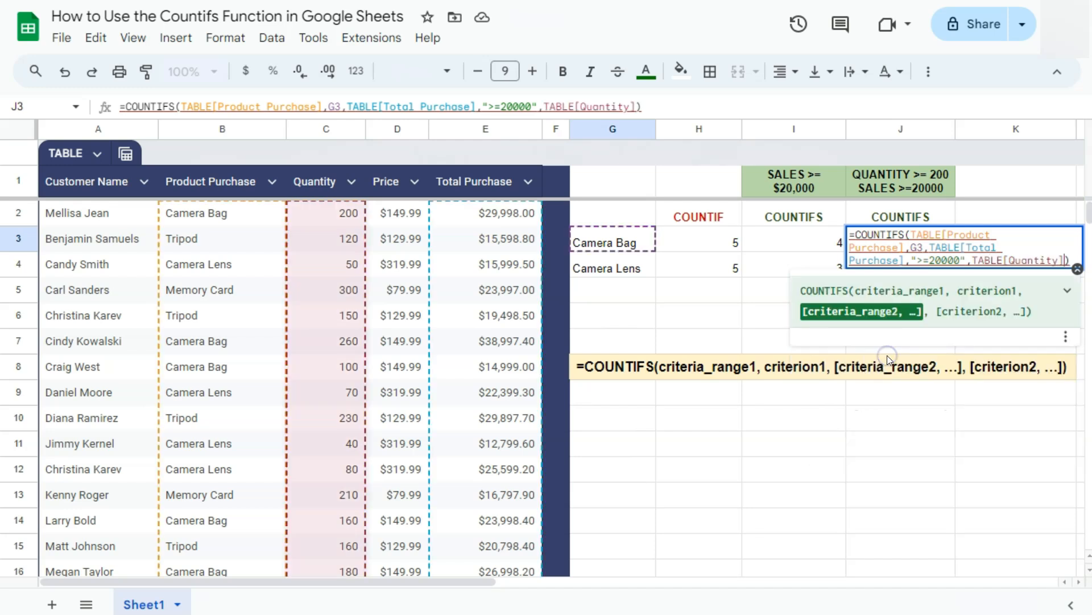
- Complete J3's COUNTIFS formula with the quantity criterion ">=200" and accept the suggested autofill for Camera Lens in J4
{"action": "type", "text": ","}
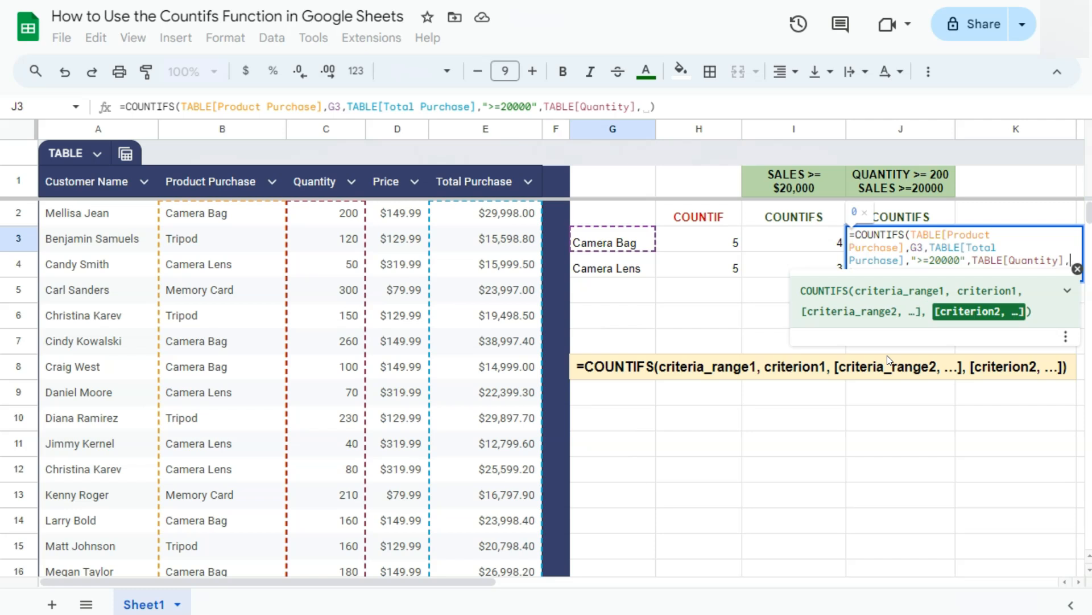
{"action": "type", "text": "\""}
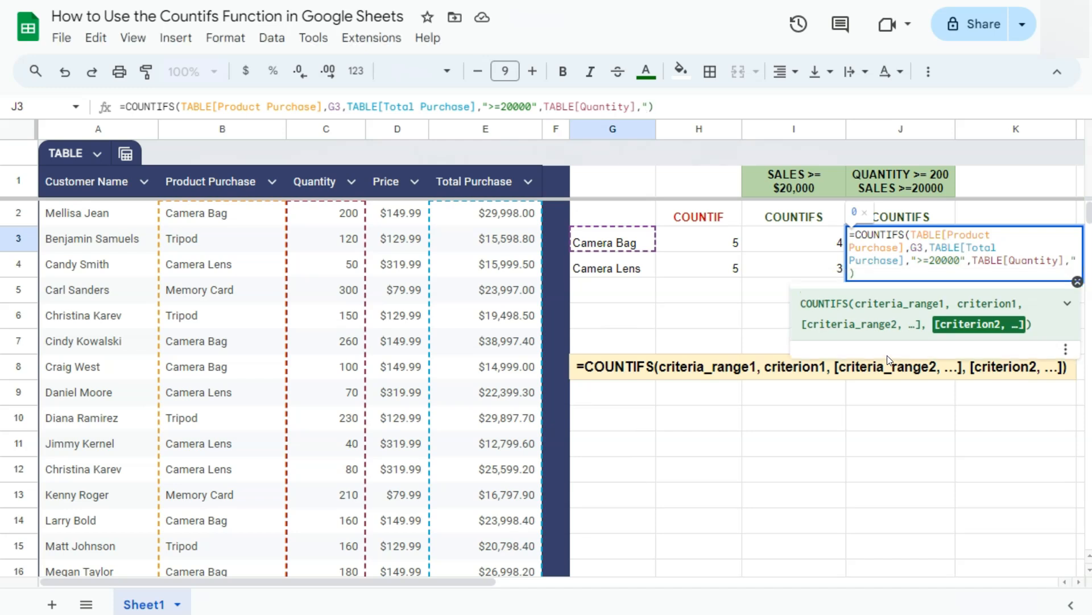
{"action": "type", "text": ">=200\""}
{"action": "key", "text": "Return"}
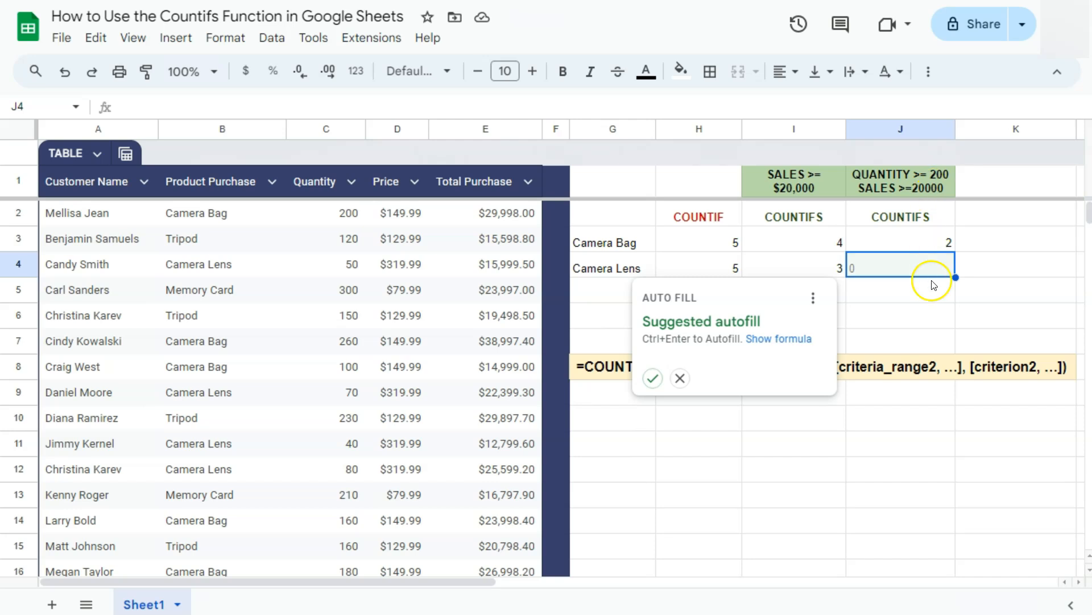
{"action": "left_click", "coordinate": [653, 379]}
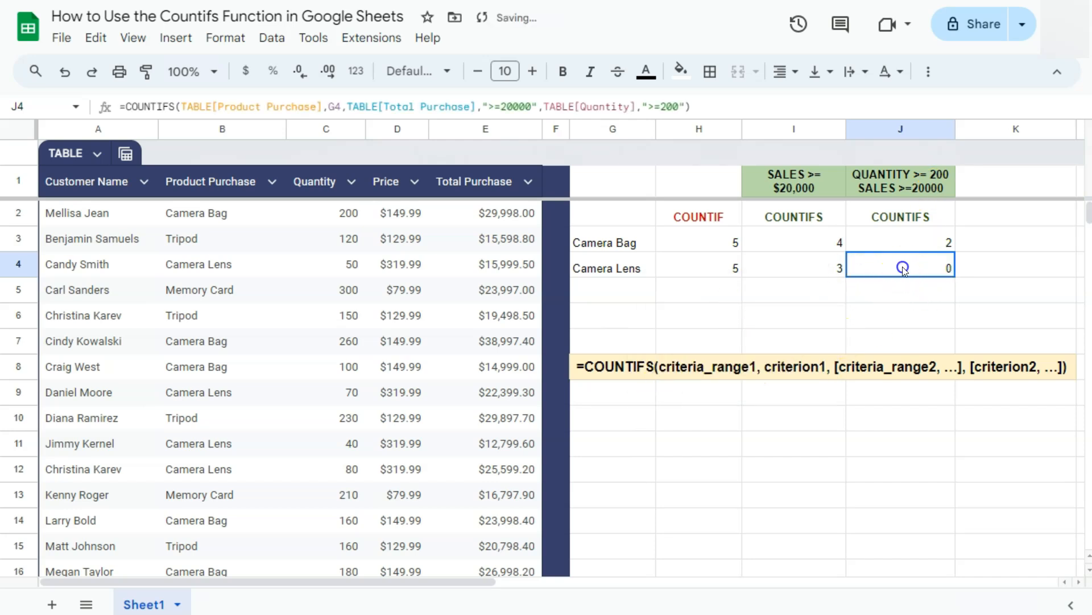
- Change the quantity criterion in J4's COUNTIFS formula for Camera Lens to ">=50"
{"action": "double_click", "coordinate": [898, 268]}
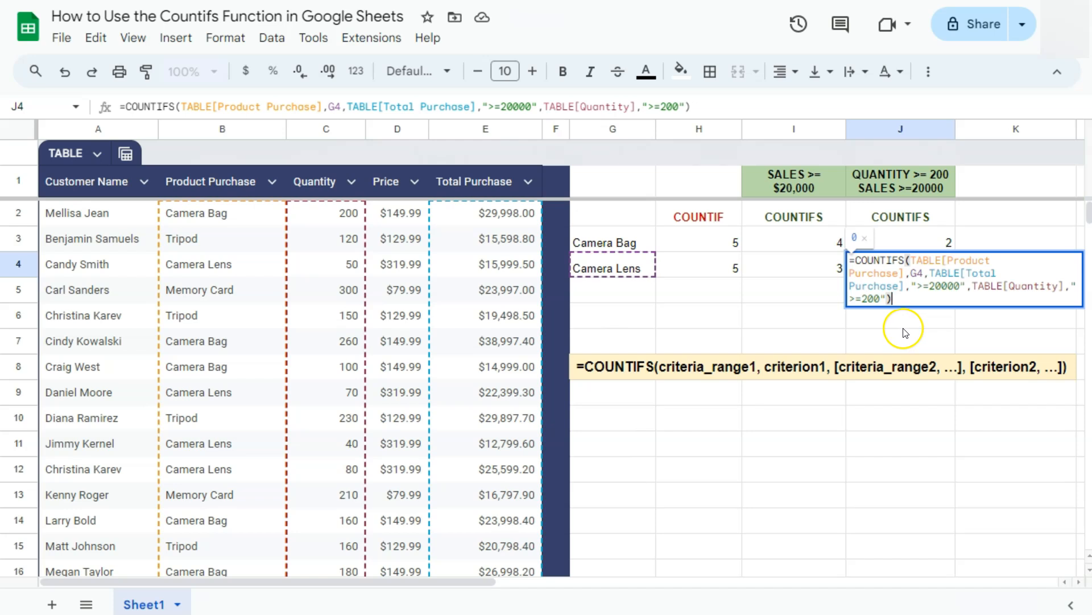
{"action": "left_click", "coordinate": [882, 299]}
{"action": "key", "text": "BackSpace"}
{"action": "key", "text": "BackSpace"}
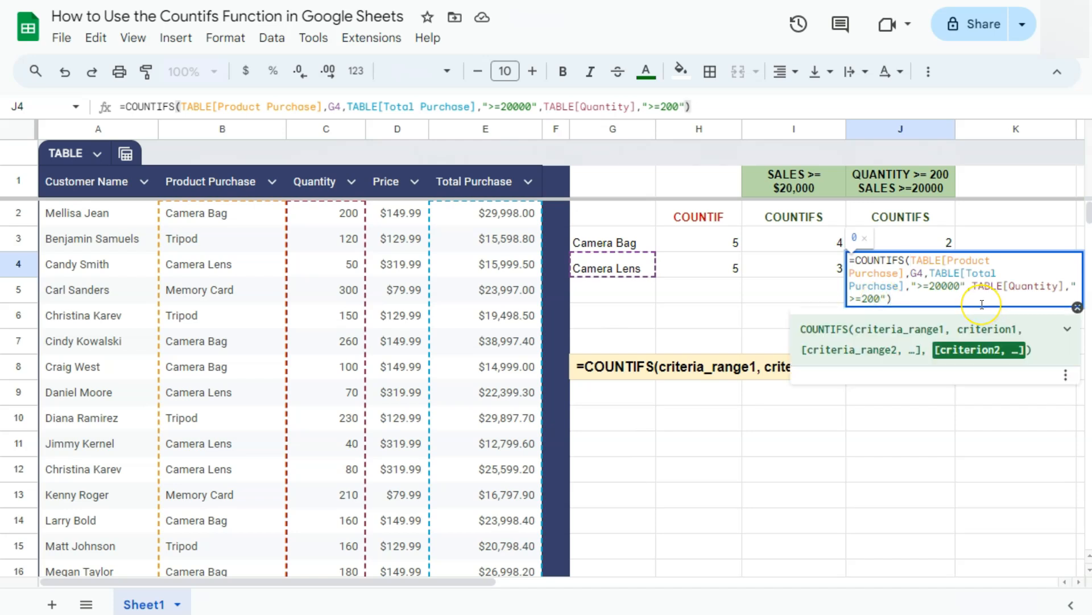
{"action": "key", "text": "BackSpace"}
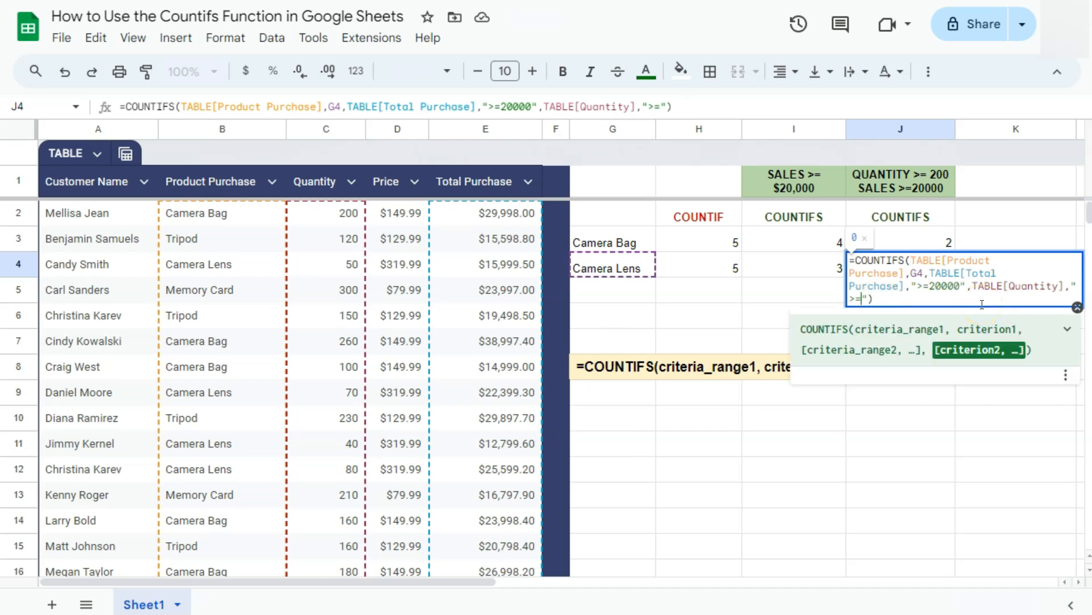
{"action": "type", "text": "50"}
{"action": "key", "text": "Return"}
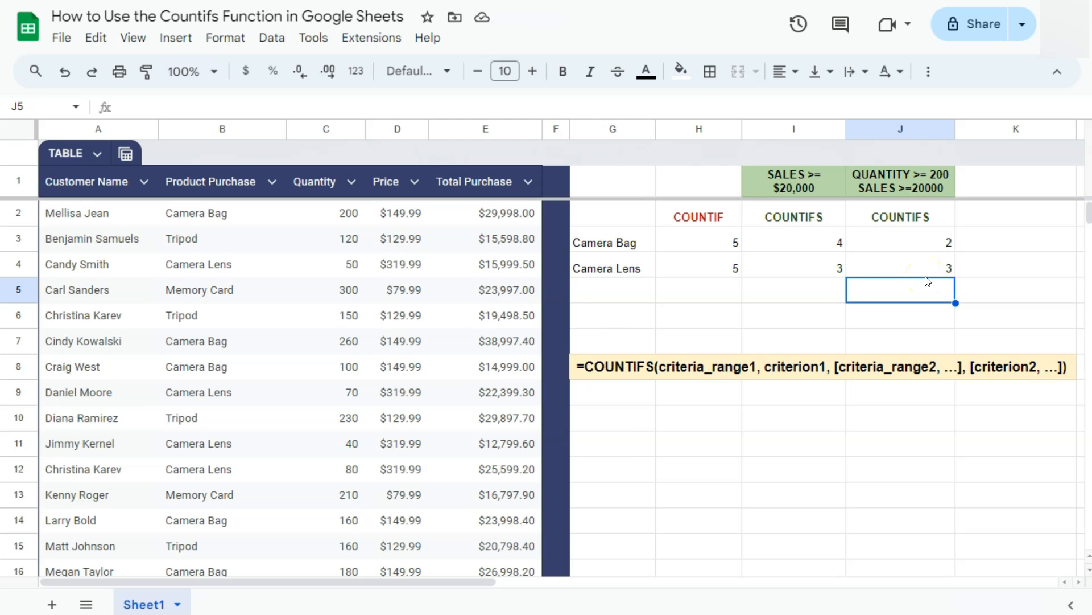
{"action": "left_click", "coordinate": [926, 312]}
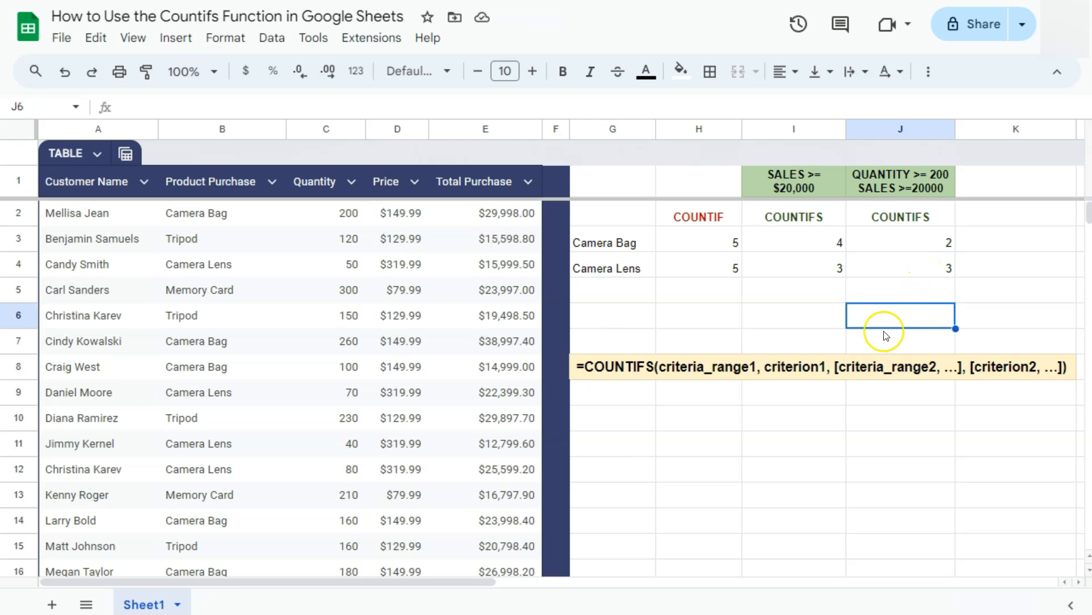